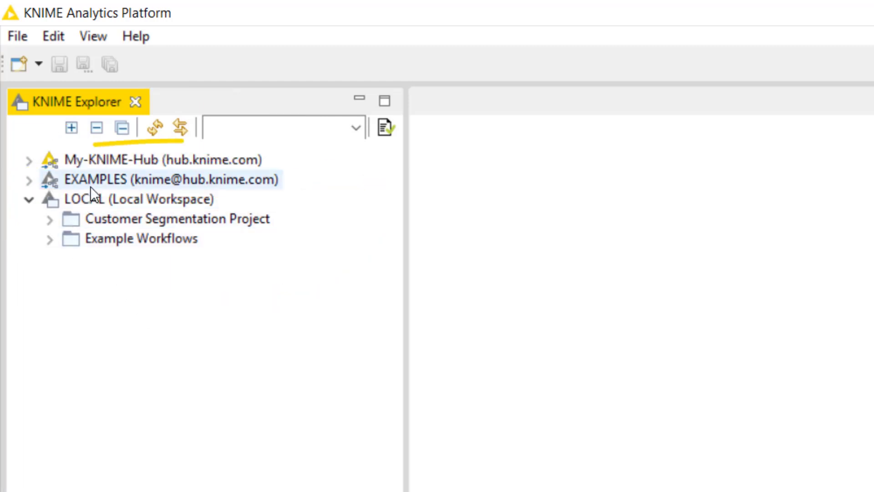
Step: Bring up the KNIME Explorer mount point settings from the Explorer view
click(90, 164)
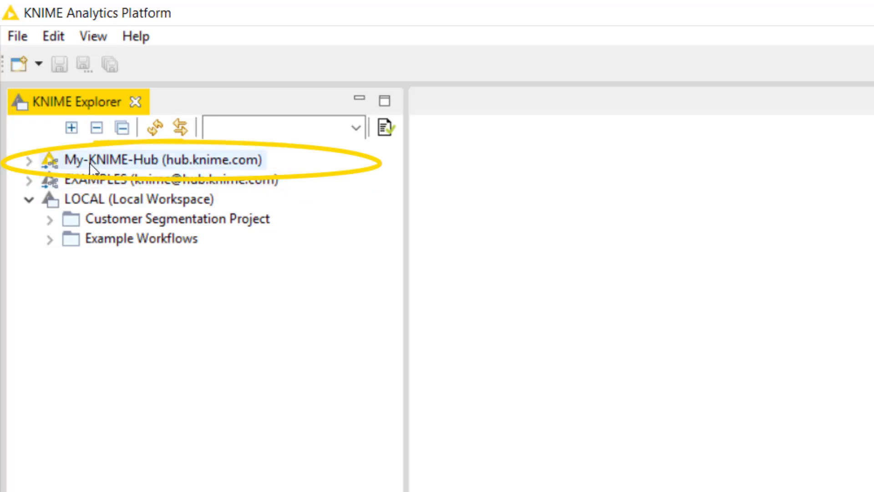
click(100, 199)
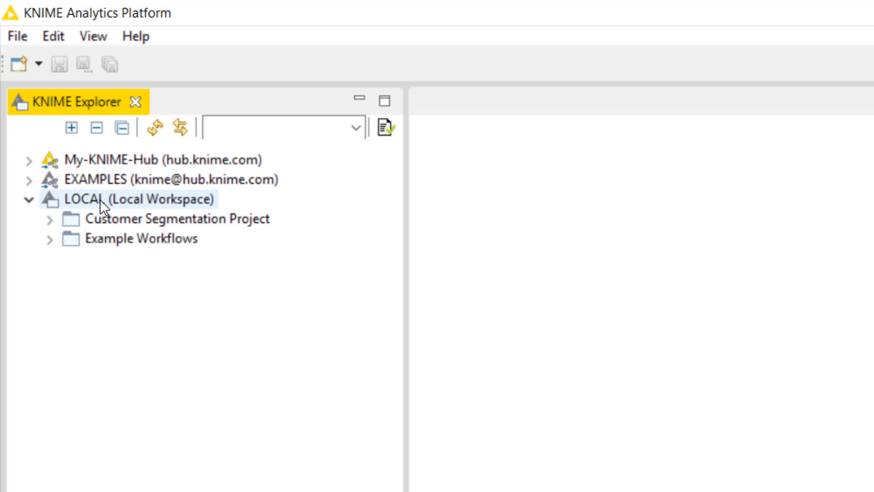
click(384, 129)
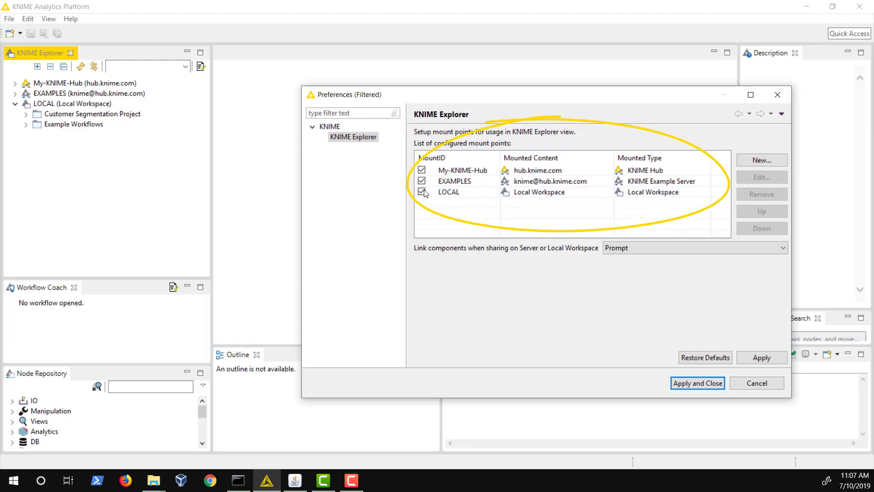
Step: Toggle the LOCAL and EXAMPLES mount points' visibility, then move EXAMPLES to the top of the list
click(427, 194)
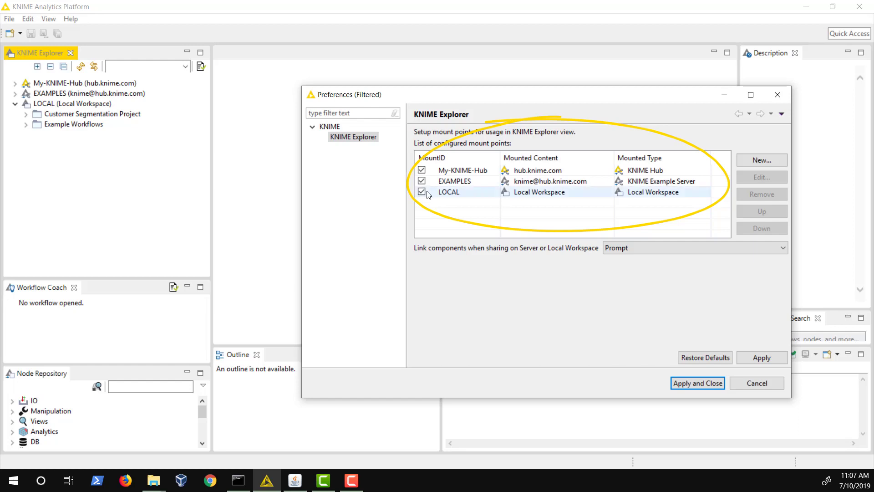
click(422, 191)
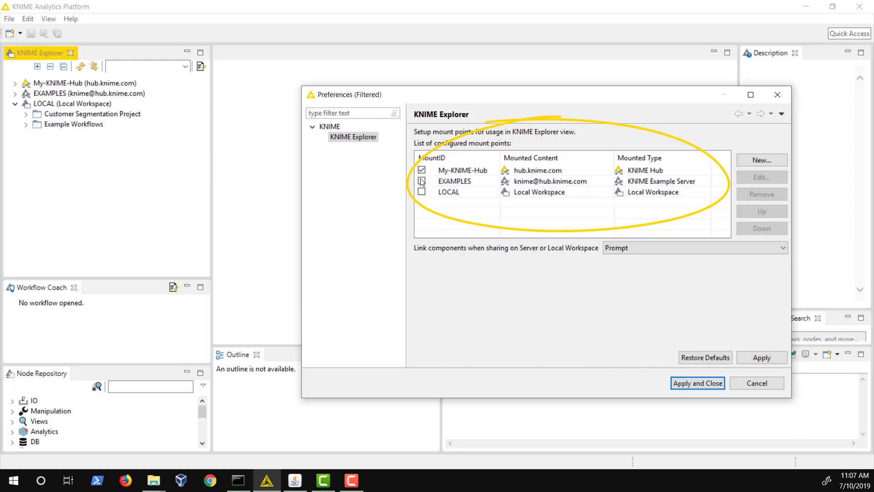
click(421, 181)
click(422, 191)
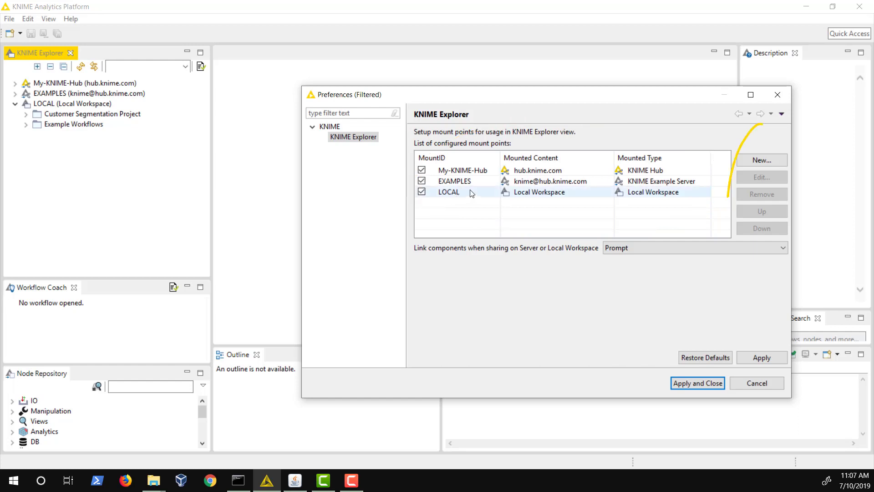
click(454, 181)
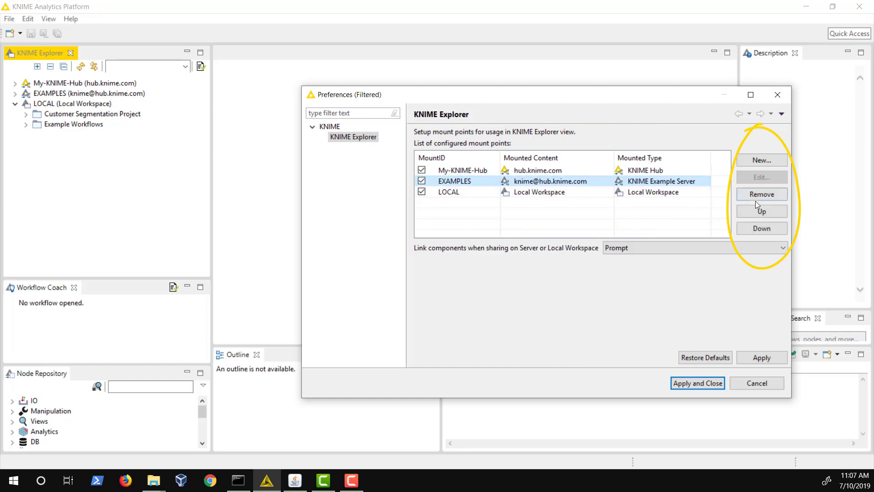
click(762, 211)
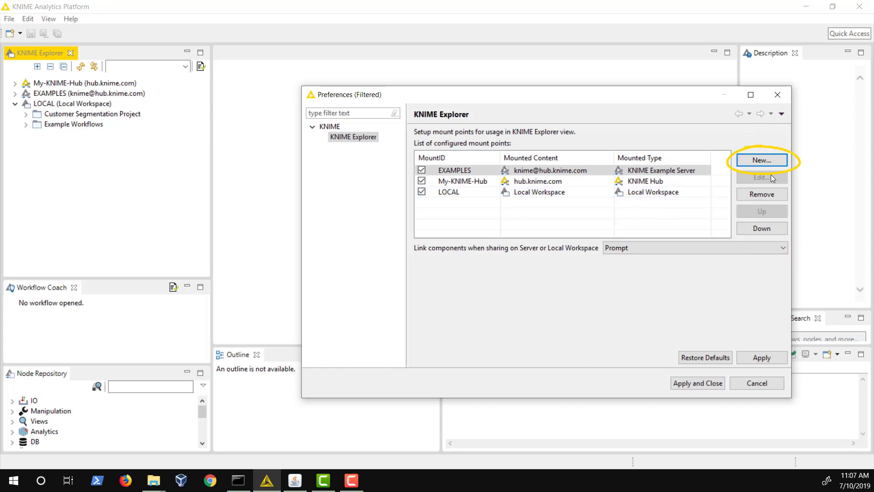
click(769, 162)
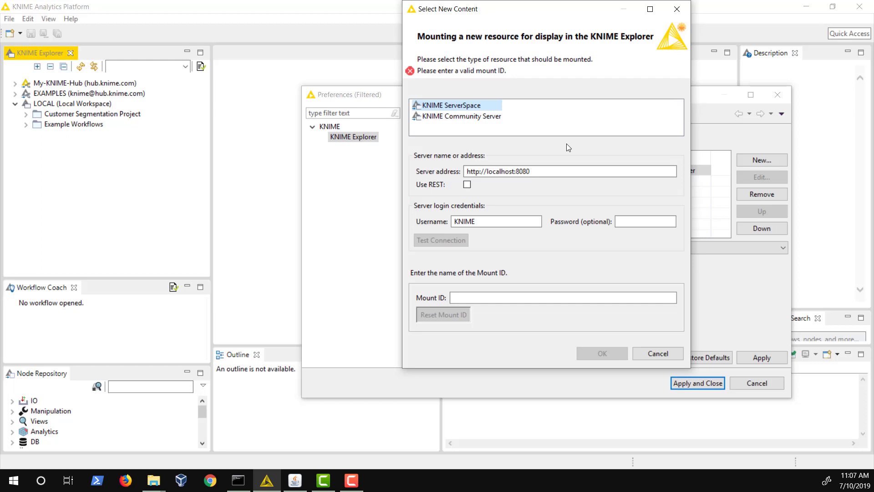
click(638, 222)
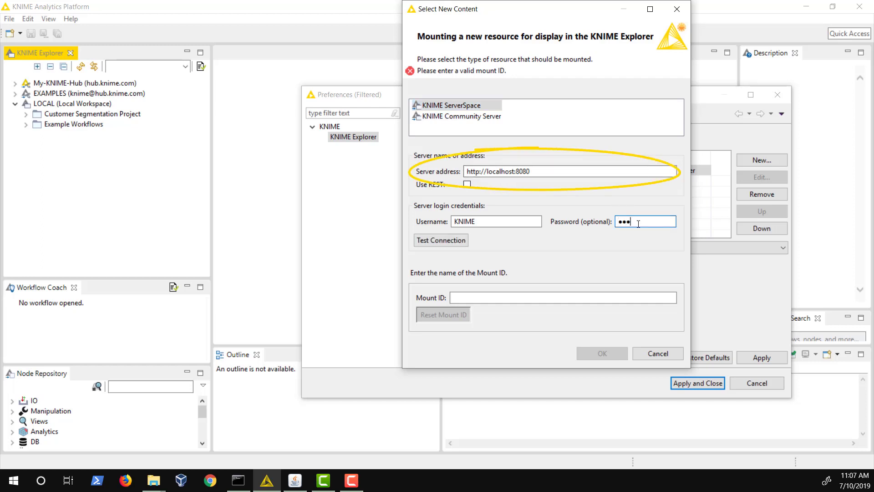
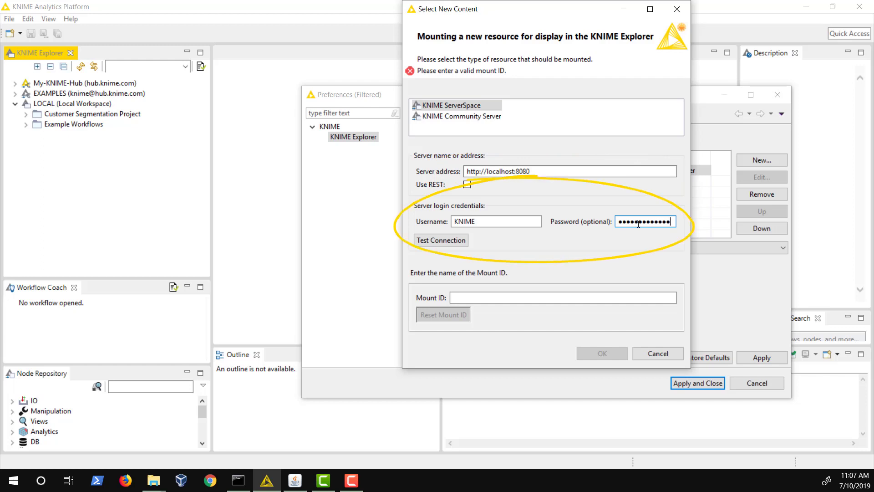
click(443, 242)
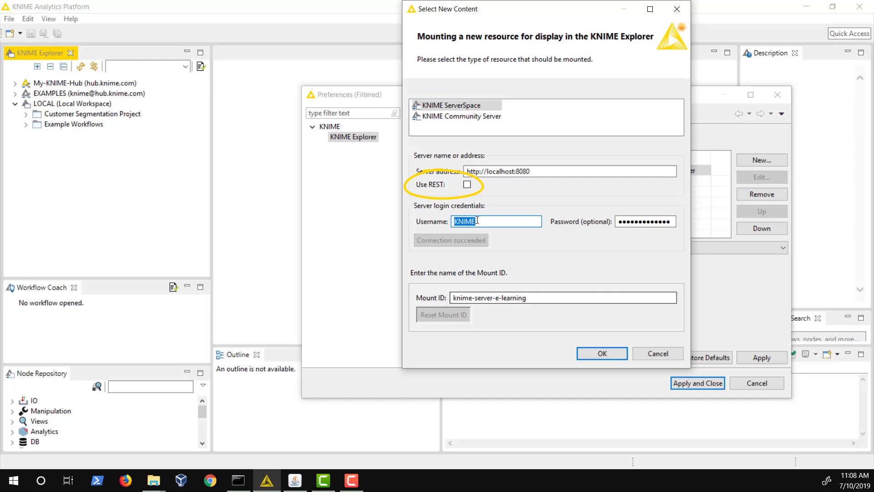
click(468, 184)
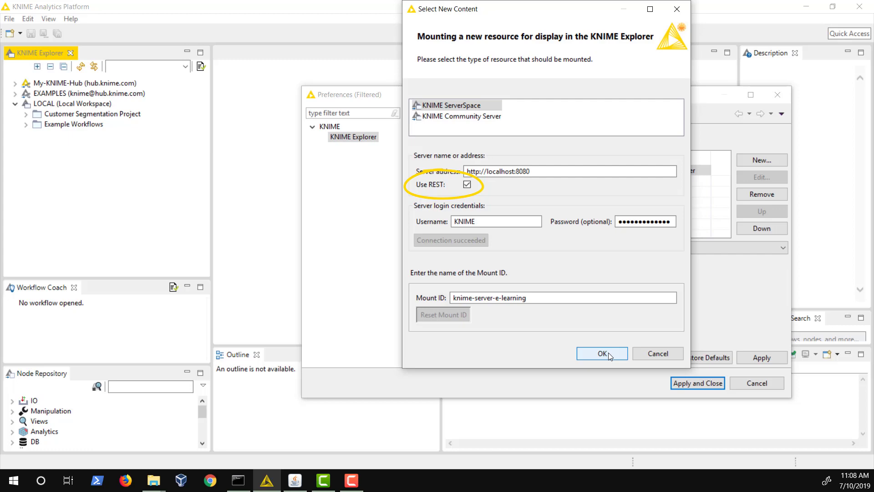
click(602, 353)
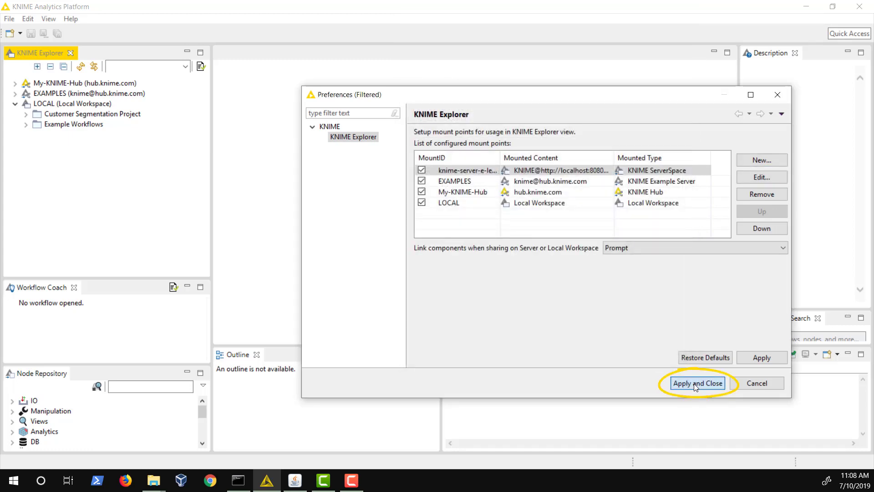
Step: Save the mount point settings and log in to knime-server-e-learning with the KNIME account
click(698, 383)
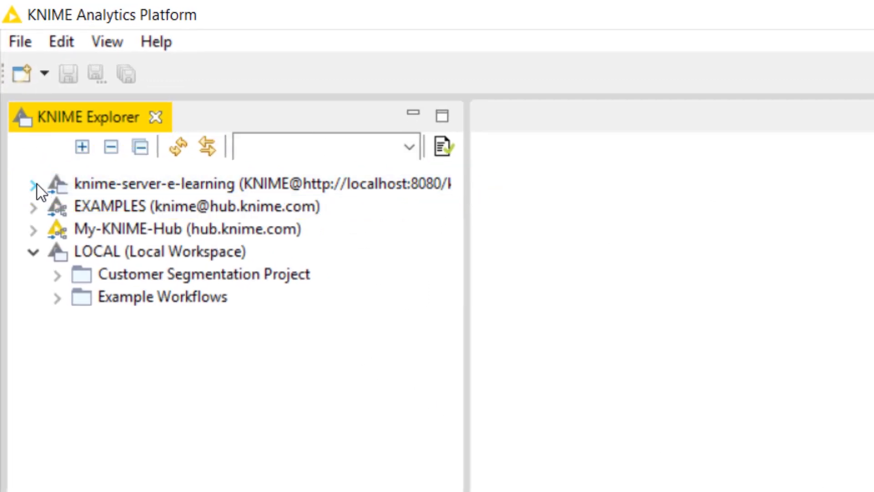
click(37, 184)
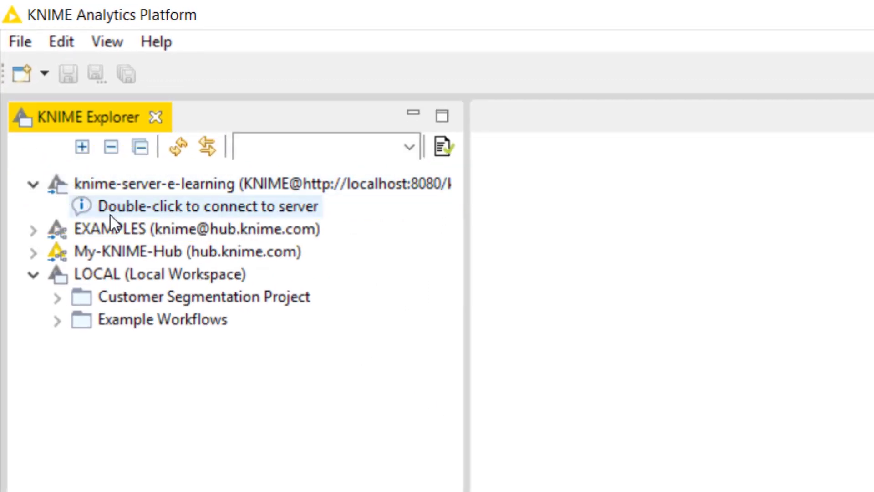
right_click(142, 185)
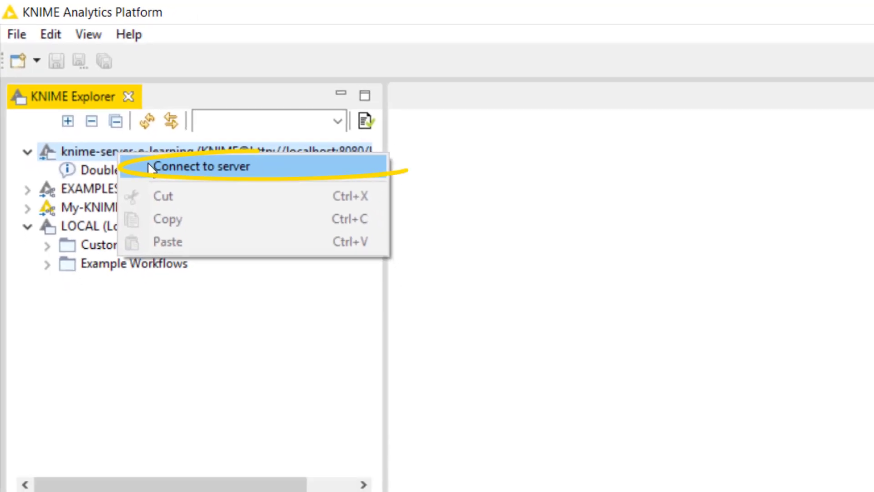
click(202, 167)
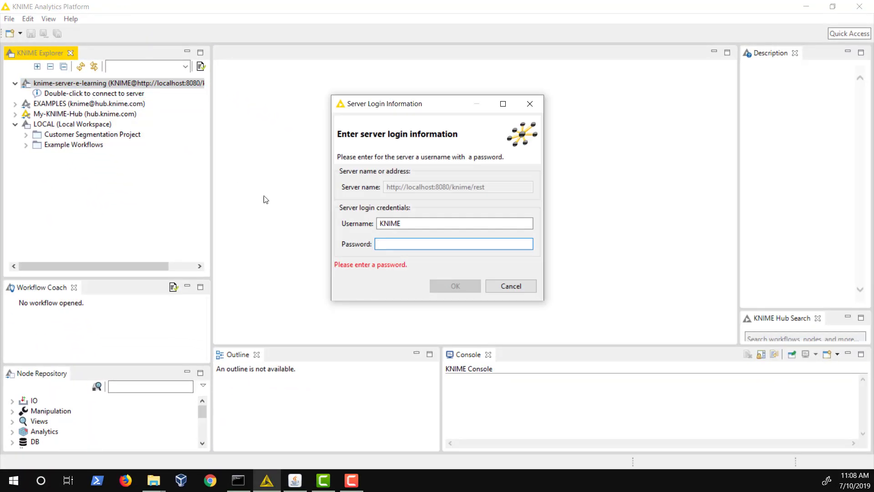
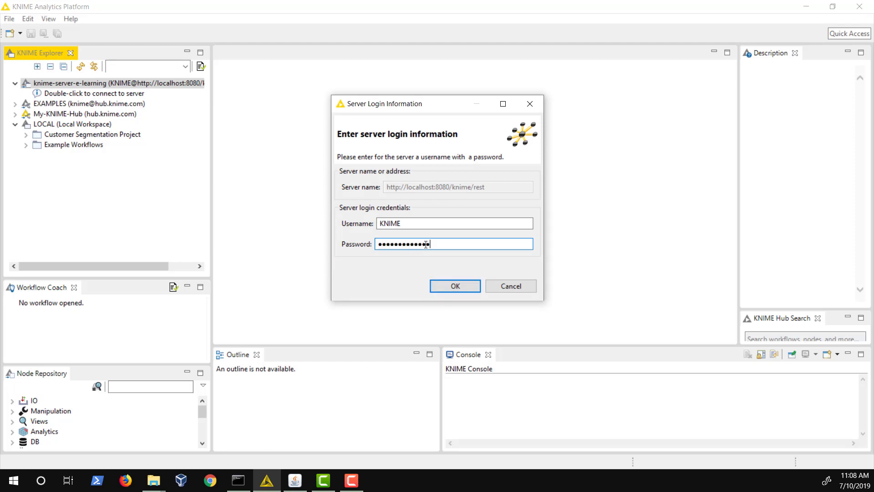
key(Return)
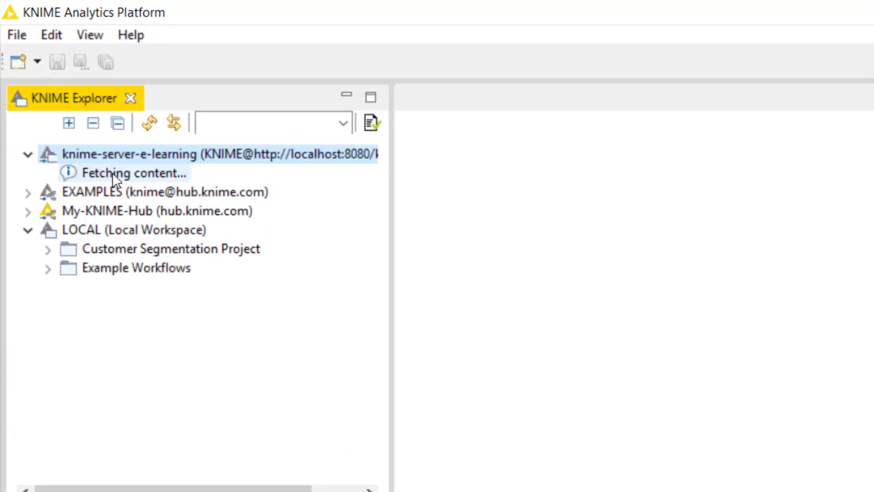
Step: Browse the server's Users/knime/01_Retail folder with its data and components subfolders, then collapse it
click(48, 193)
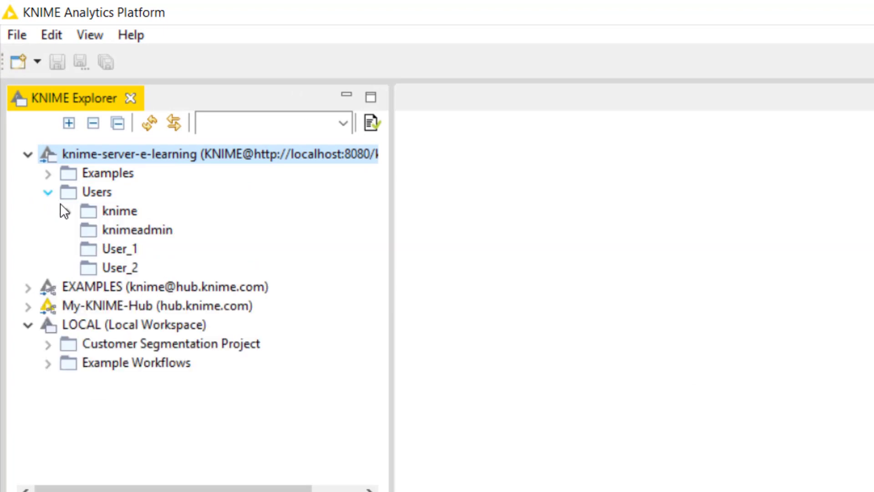
click(69, 211)
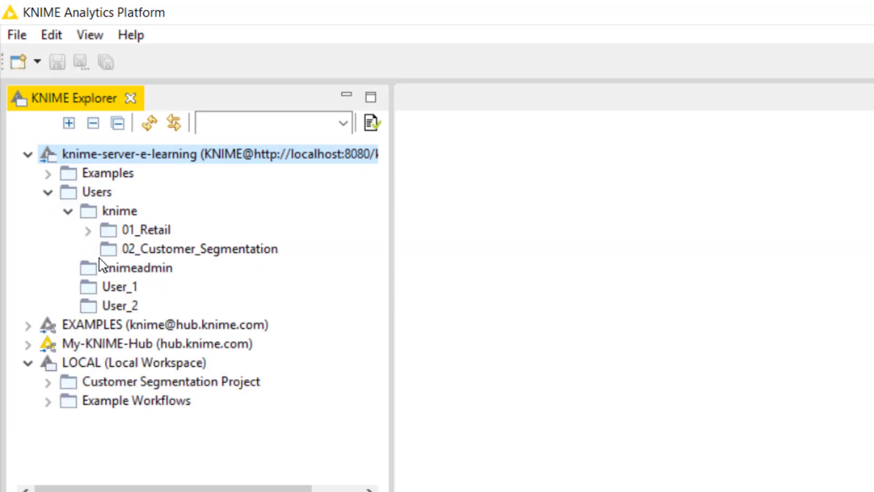
click(88, 230)
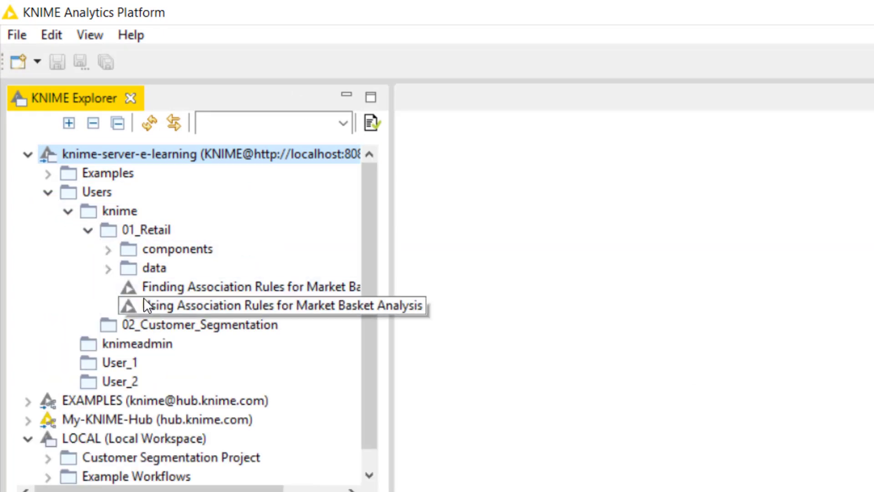
click(108, 268)
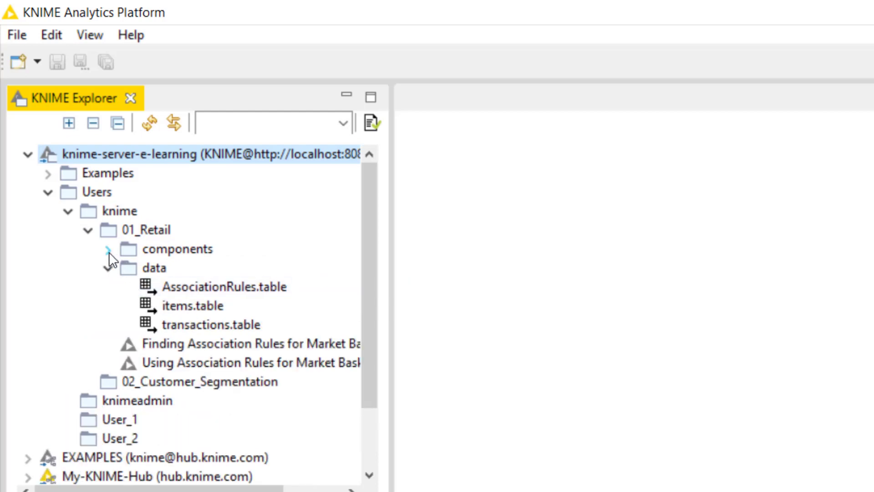
click(108, 249)
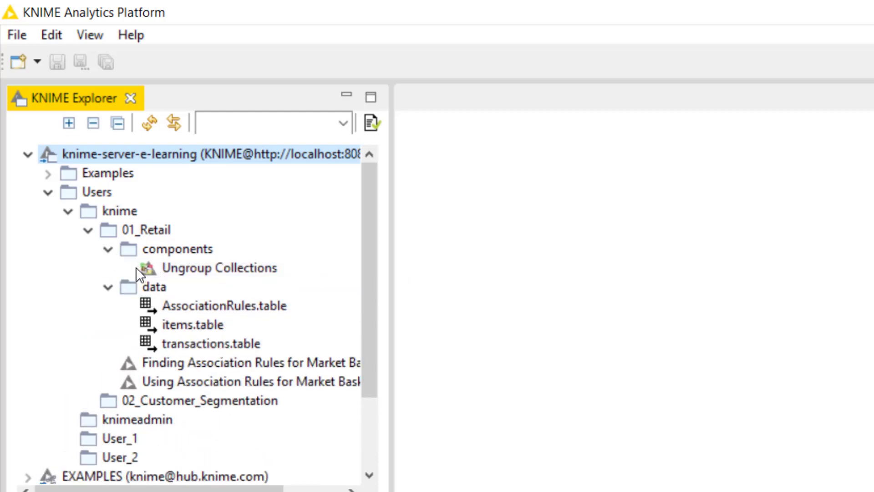
click(107, 250)
click(107, 267)
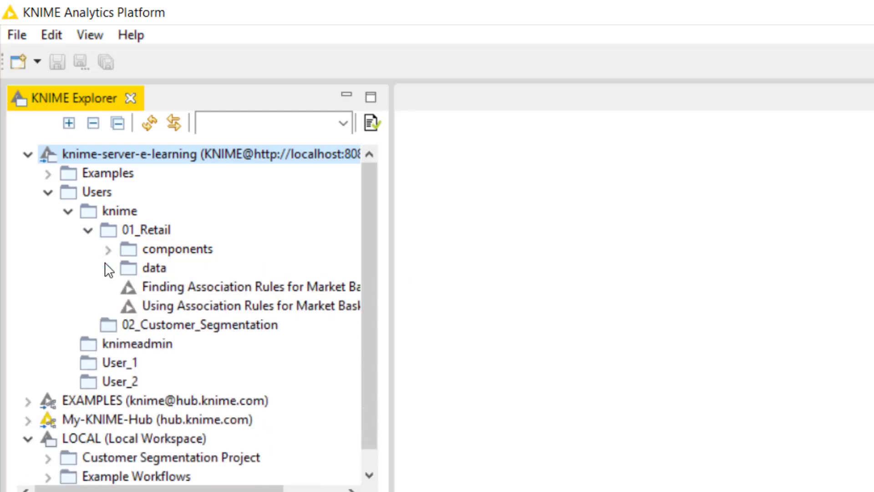
click(88, 230)
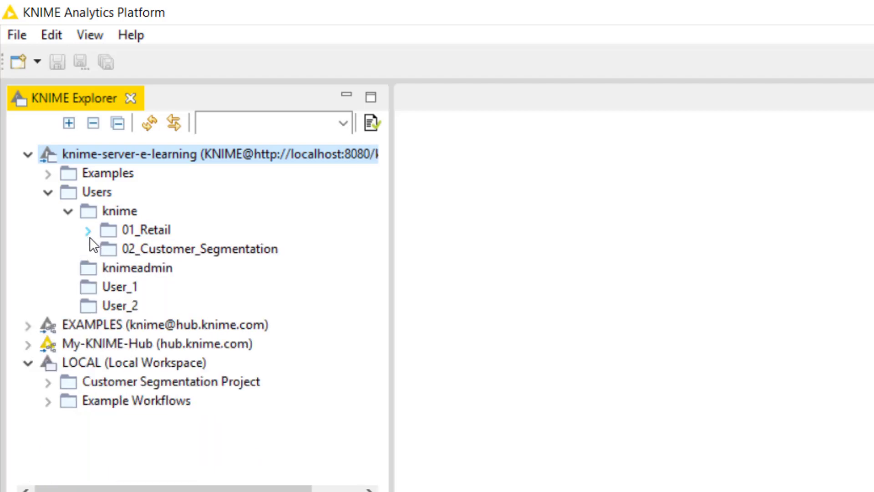
Step: Expand the local Customer Segmentation Project to reveal its contents
click(48, 382)
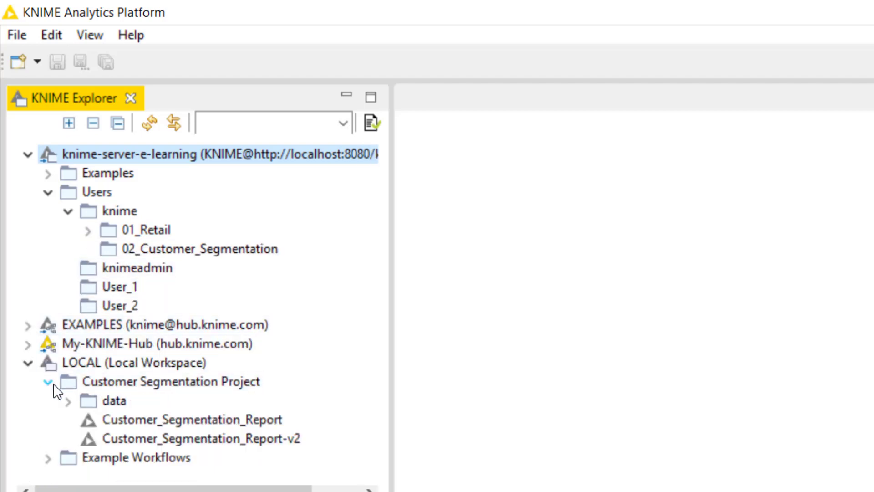
Step: Deploy Customer_Segmentation_Report to the server's 02_Customer_Segmentation folder with Reset Workflow(s) before upload
click(111, 419)
right_click(111, 419)
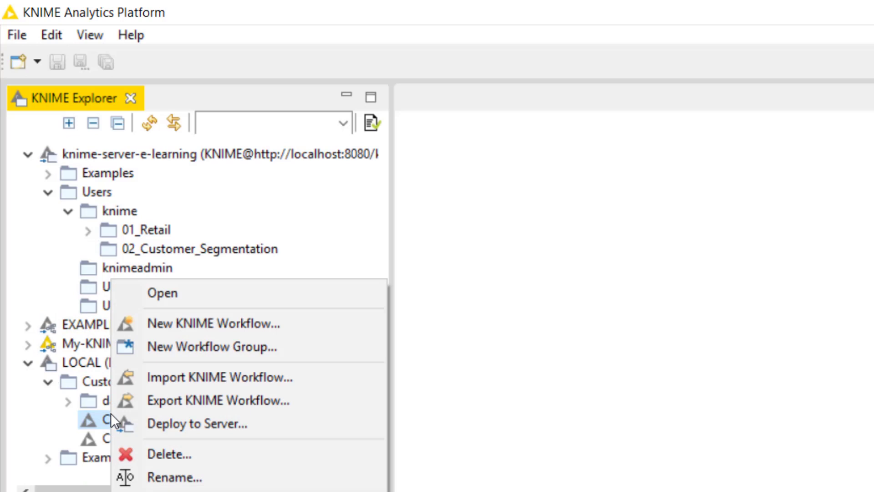
click(190, 429)
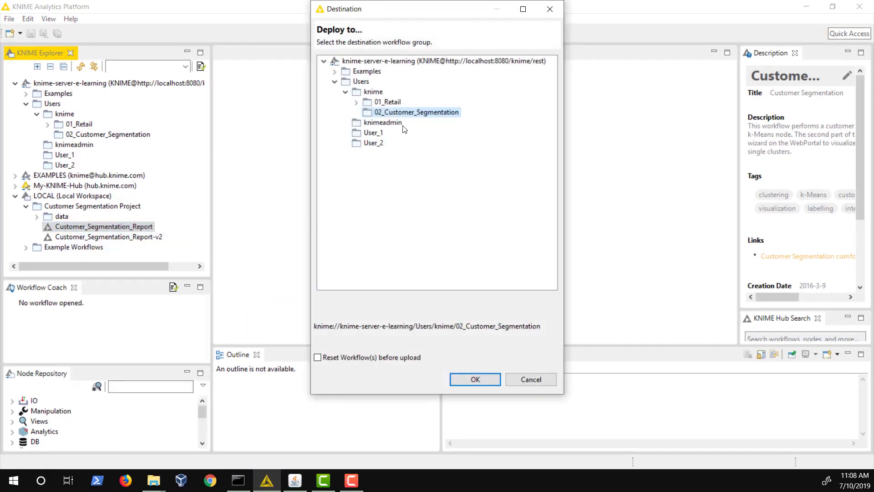
click(403, 112)
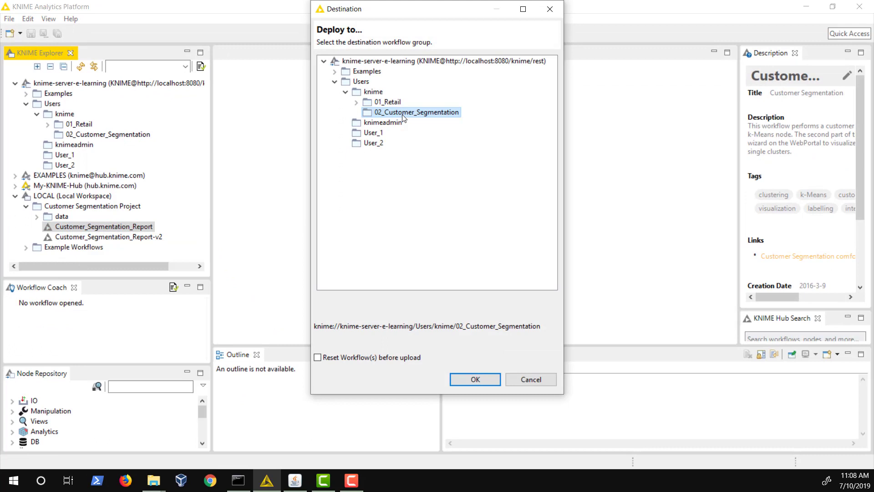
click(317, 357)
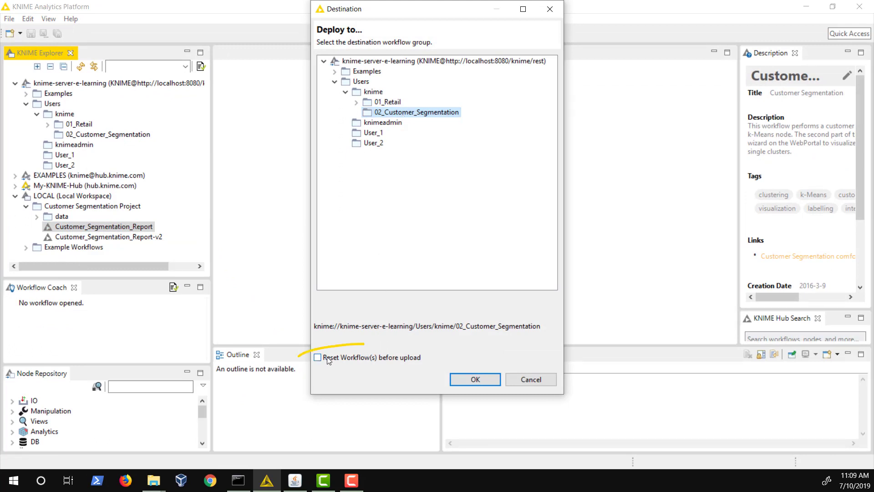
click(475, 379)
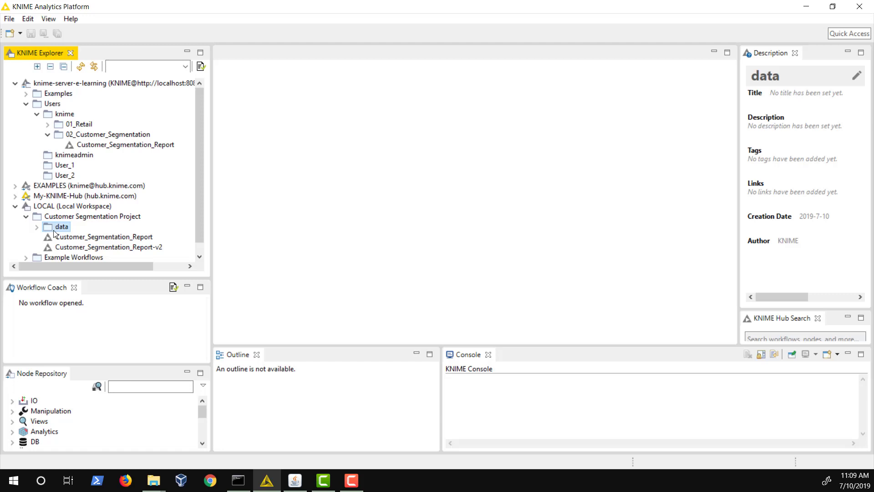
Step: Copy the local data folder and paste it into the server's 02_Customer_Segmentation folder
right_click(53, 233)
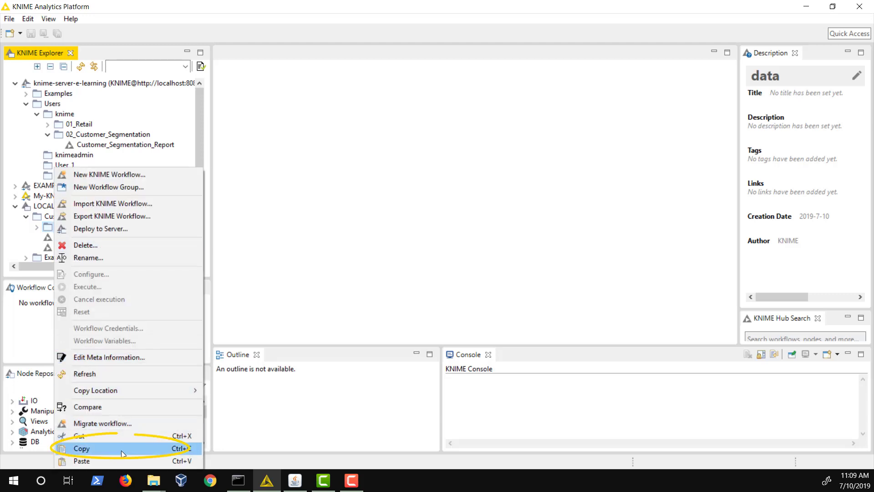
click(82, 447)
click(103, 135)
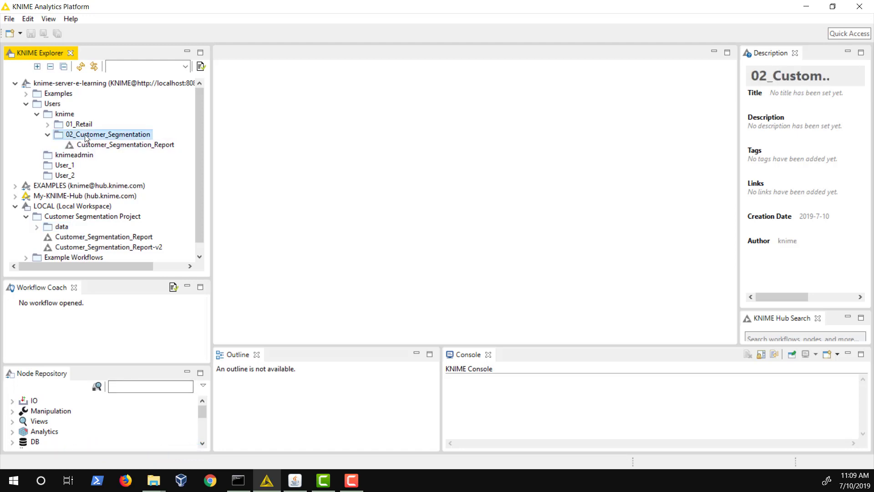
right_click(87, 135)
click(113, 369)
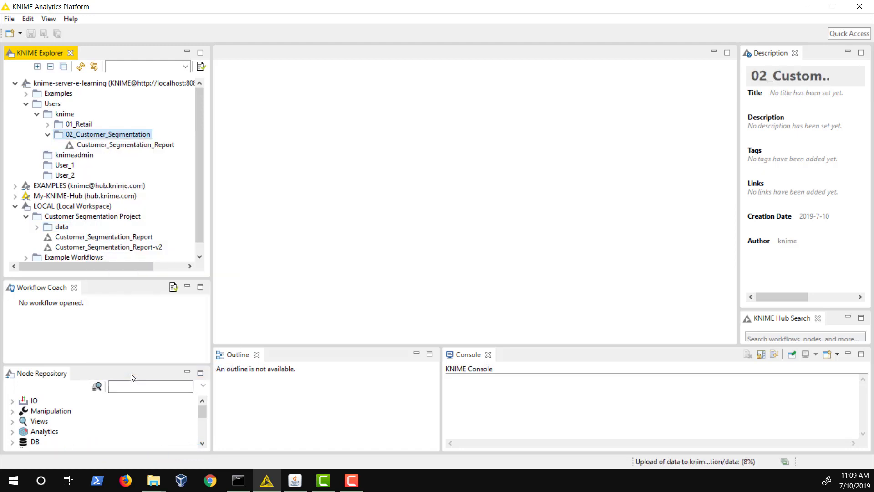